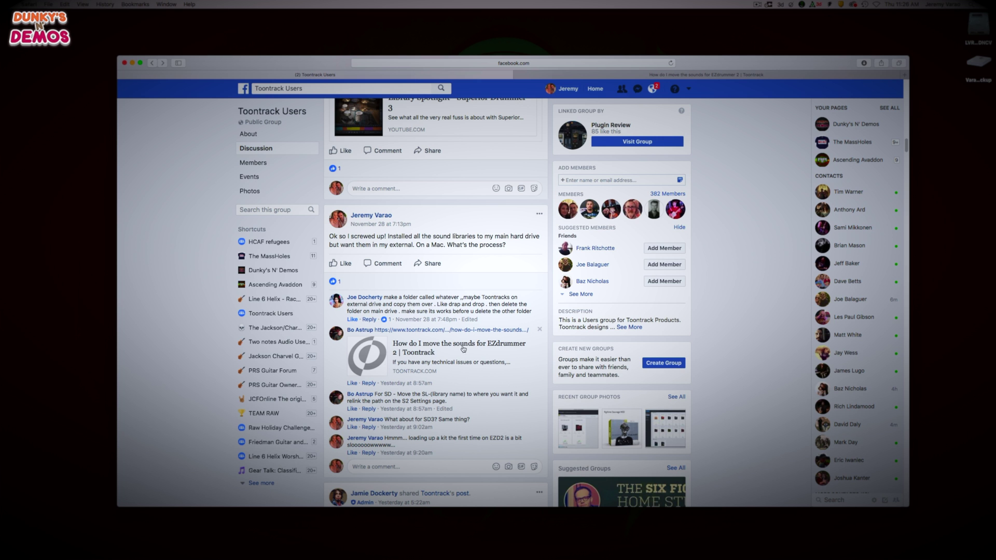
# Open Toontrack's FAQ on moving EZdrummer 2 sounds from the Facebook thread.
pyautogui.click(630, 74)
# Scroll through the FAQ's default Mac folder locations and clear the text highlight.
pyautogui.scroll(4, 736, 211)
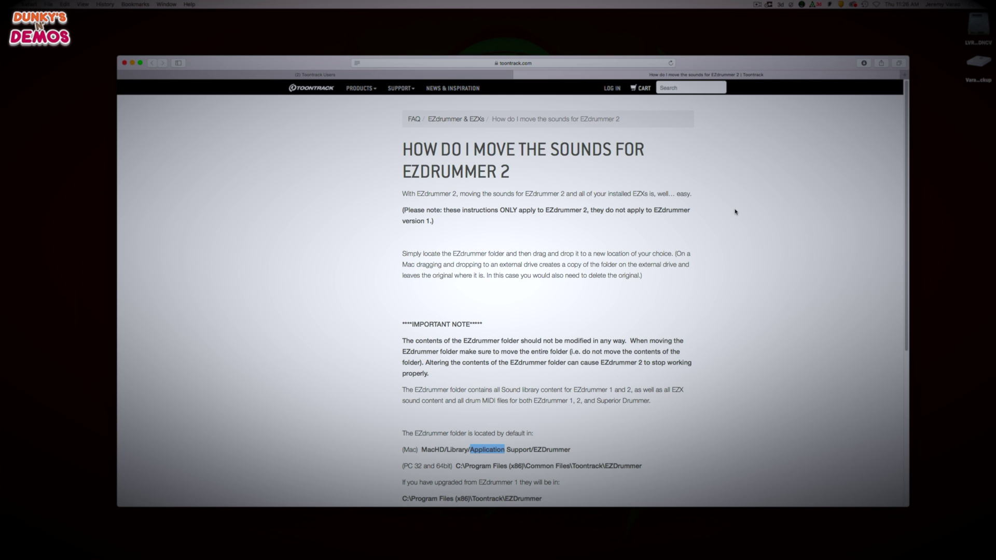
pyautogui.scroll(-5, 734, 212)
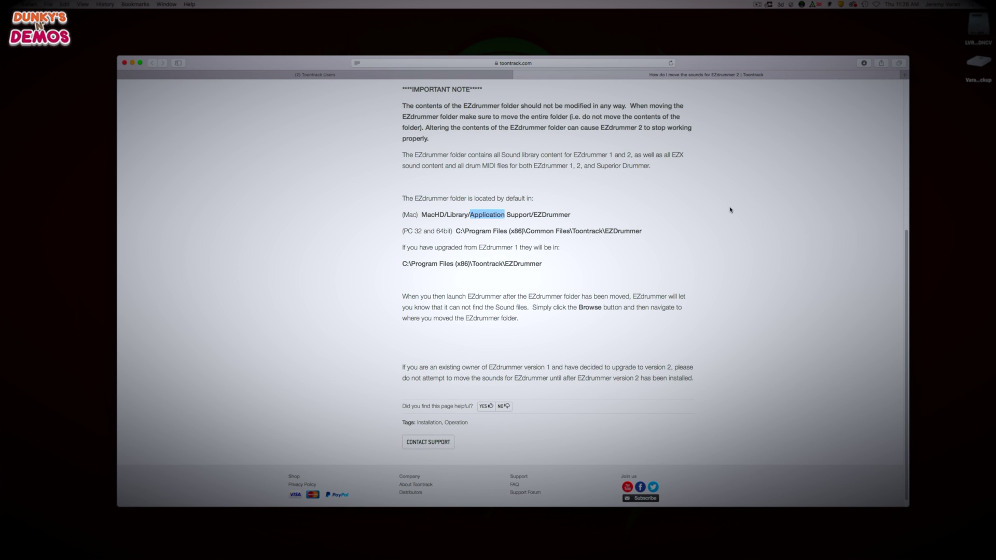
pyautogui.scroll(3, 730, 210)
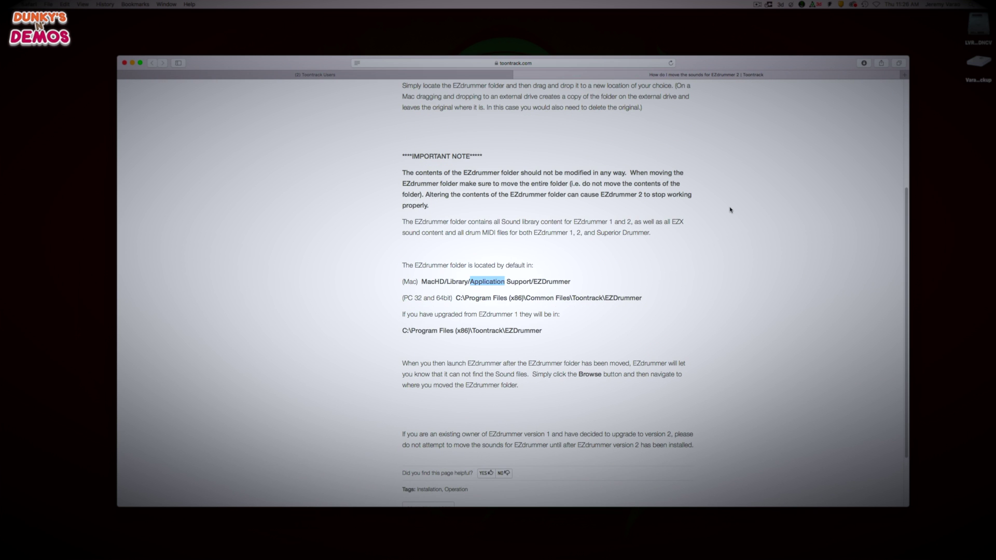
pyautogui.click(786, 191)
# Hide Safari and open Library > Application Support > EZDrummer on the internal drive.
pyautogui.doubleClick(978, 23)
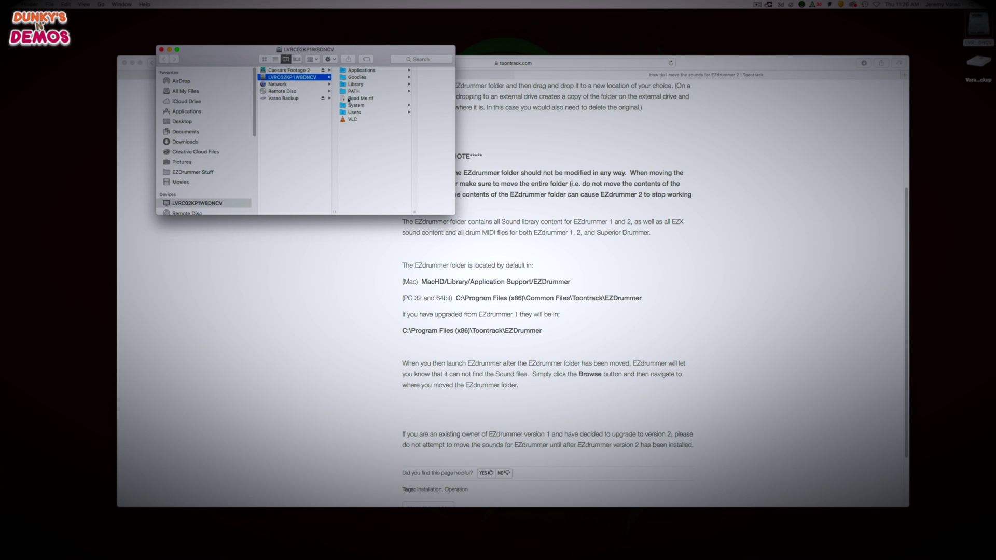
pyautogui.press('cmd+h')
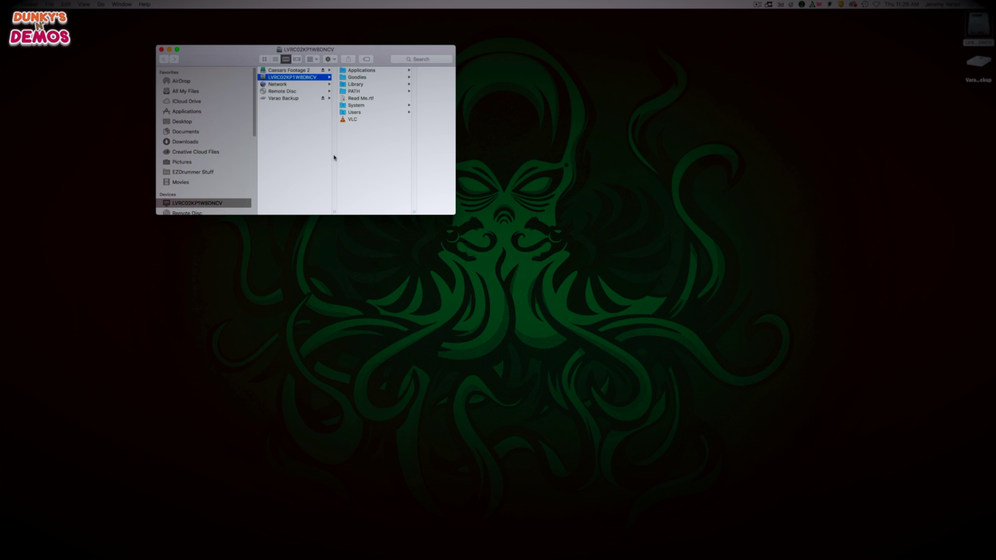
pyautogui.click(336, 154)
pyautogui.click(355, 84)
pyautogui.click(399, 70)
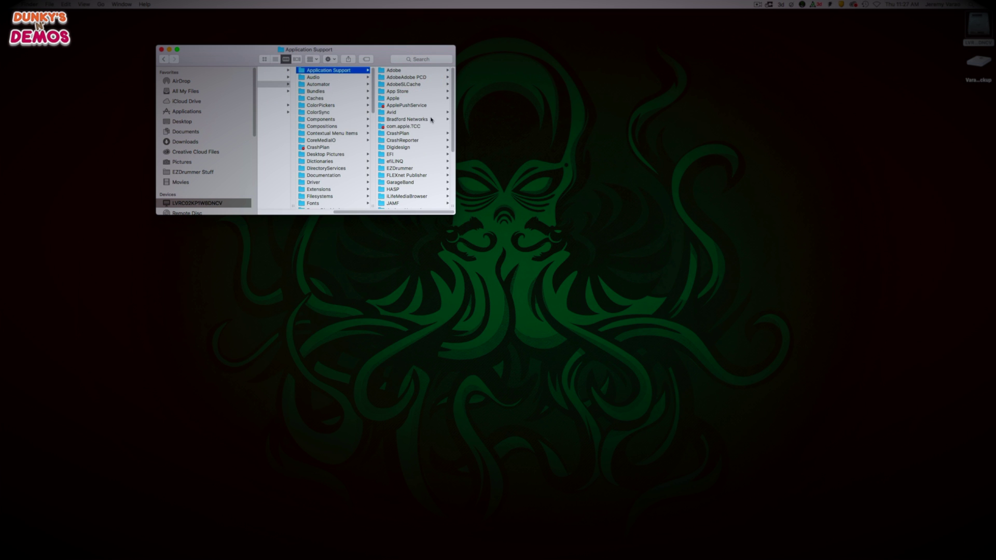
pyautogui.click(406, 168)
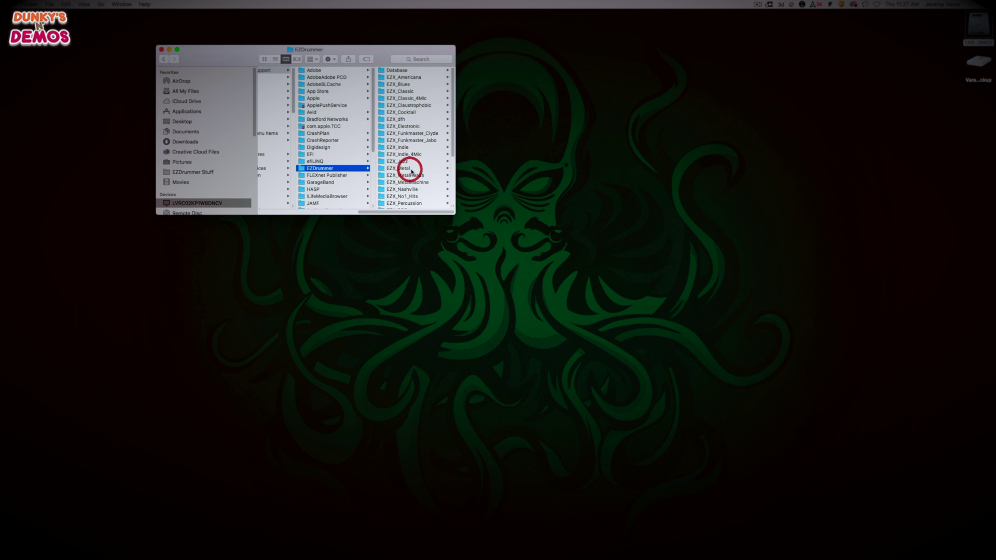
# Create a Toontrack folder in Varao Backup's Recording folder and copy EZDrummer into it.
pyautogui.doubleClick(979, 63)
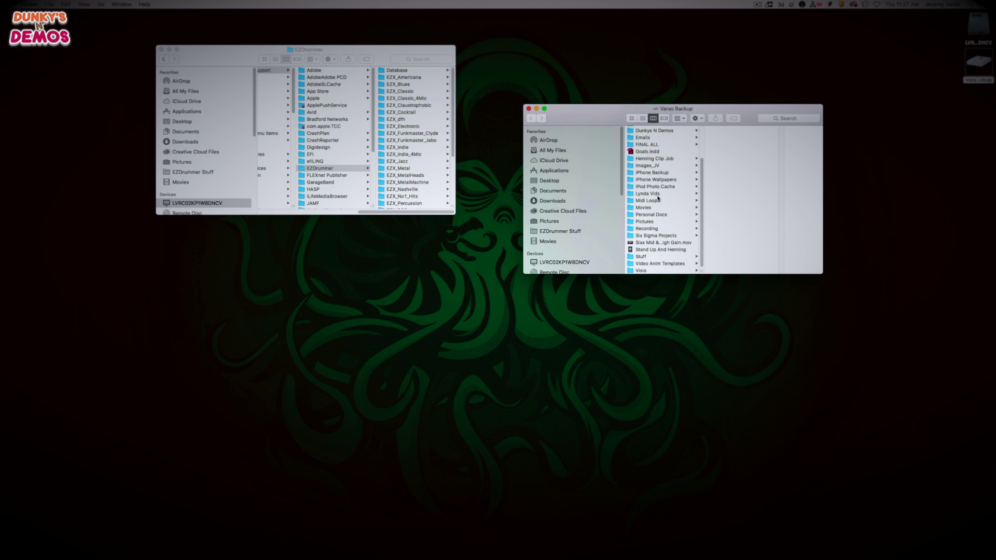
pyautogui.click(641, 230)
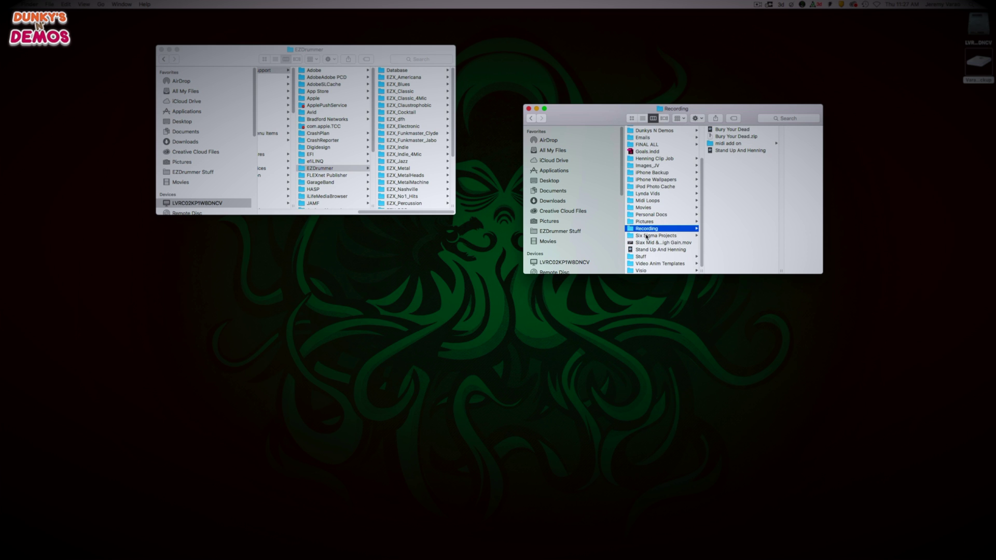
pyautogui.press('shift+super+n')
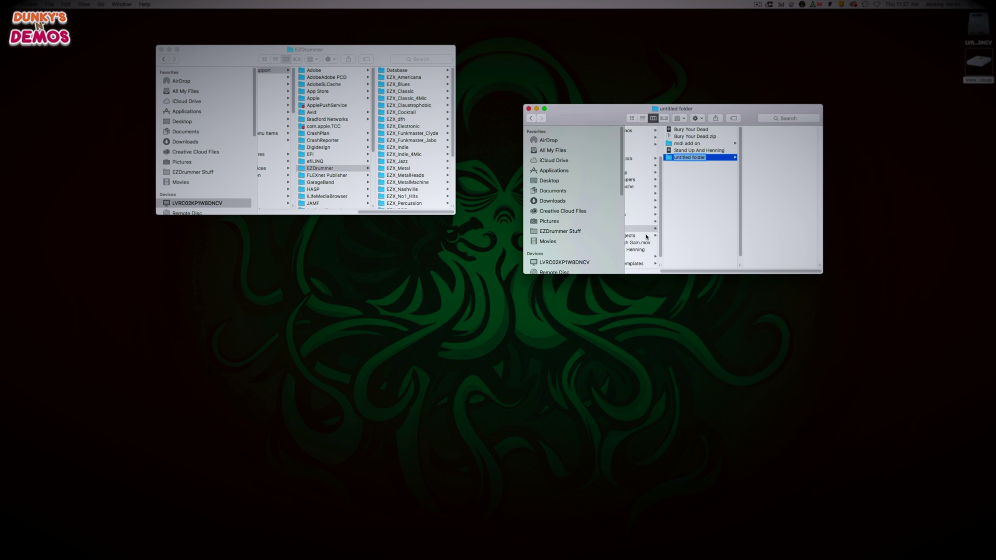
pyautogui.write('Toontrack')
pyautogui.press('Return')
pyautogui.moveTo(299, 169); pyautogui.dragTo(757, 162)
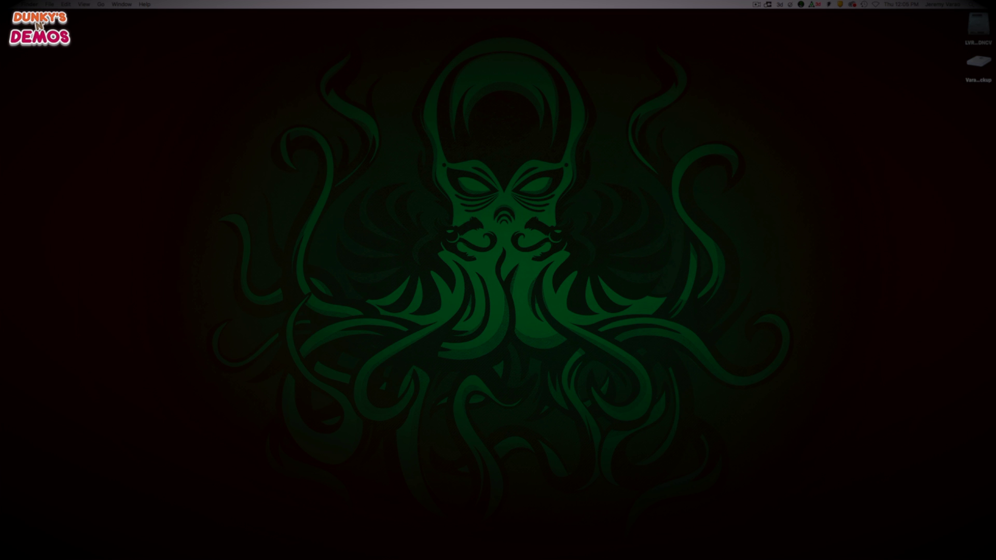
pyautogui.doubleClick(979, 24)
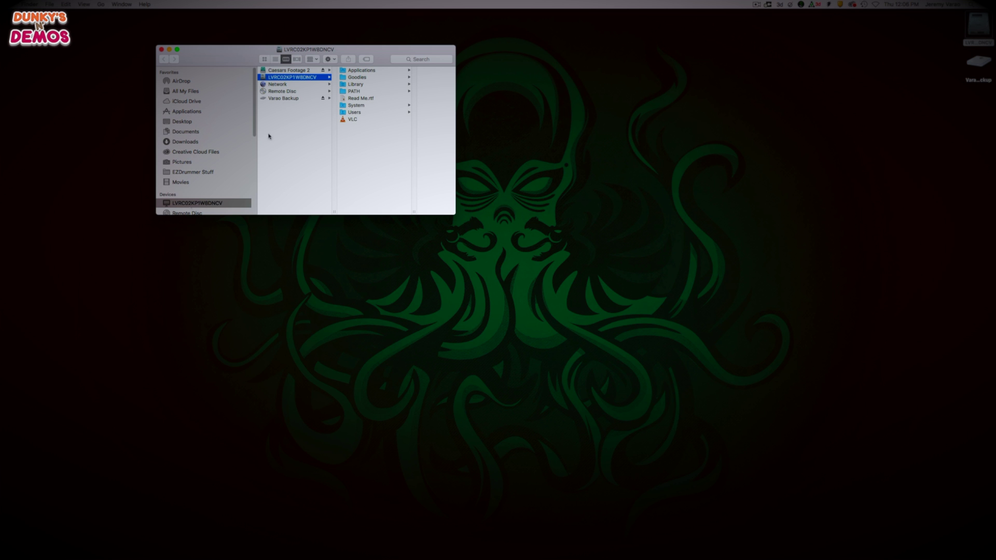
# Show the original EZDrummer folder beside its copy in Varao Backup > Recording > Toontrack.
pyautogui.click(364, 84)
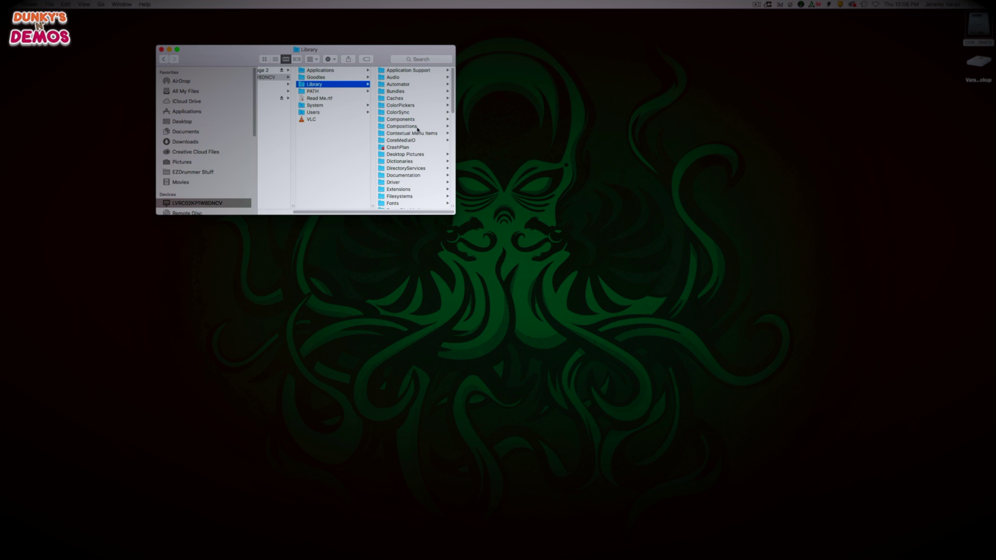
pyautogui.click(418, 70)
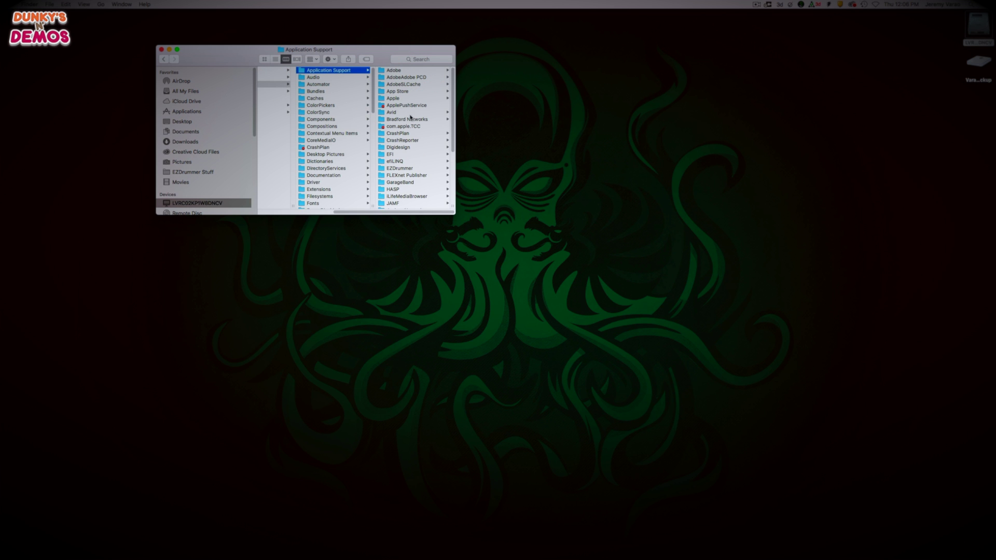
pyautogui.click(412, 169)
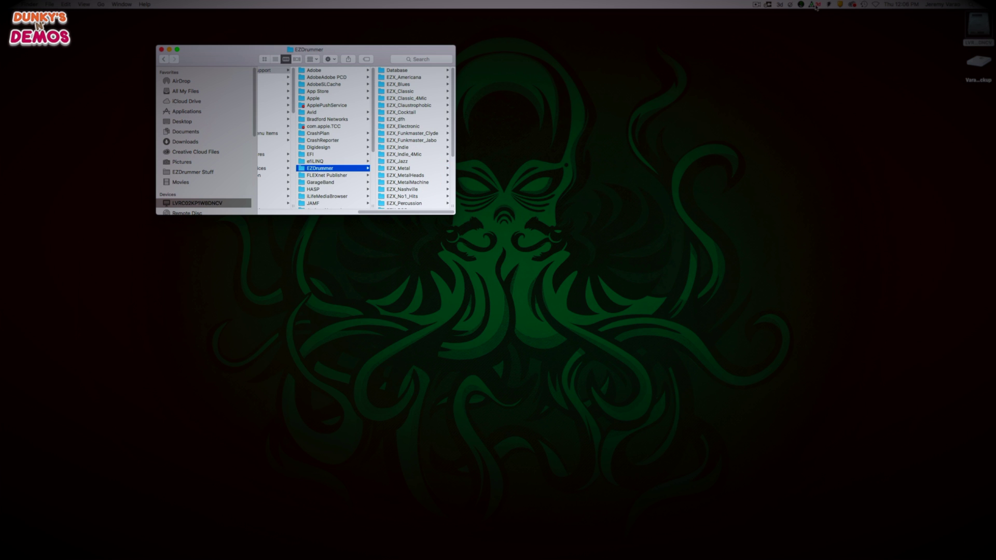
pyautogui.doubleClick(986, 67)
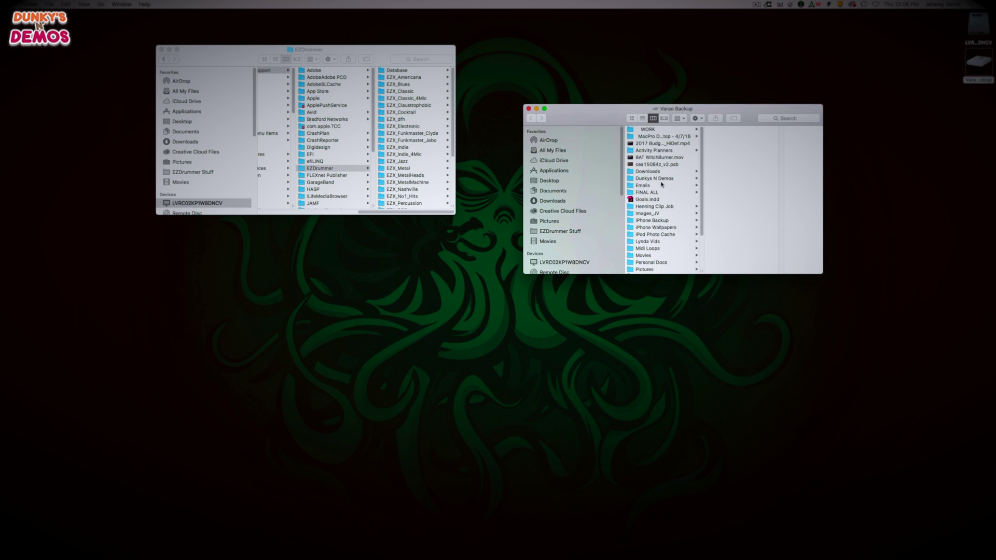
pyautogui.click(648, 229)
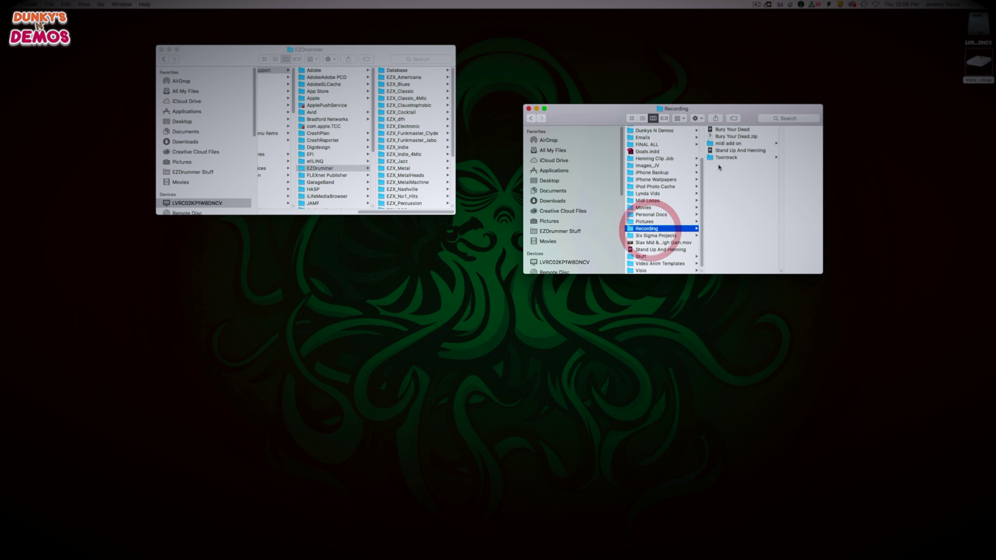
pyautogui.click(720, 158)
pyautogui.click(763, 130)
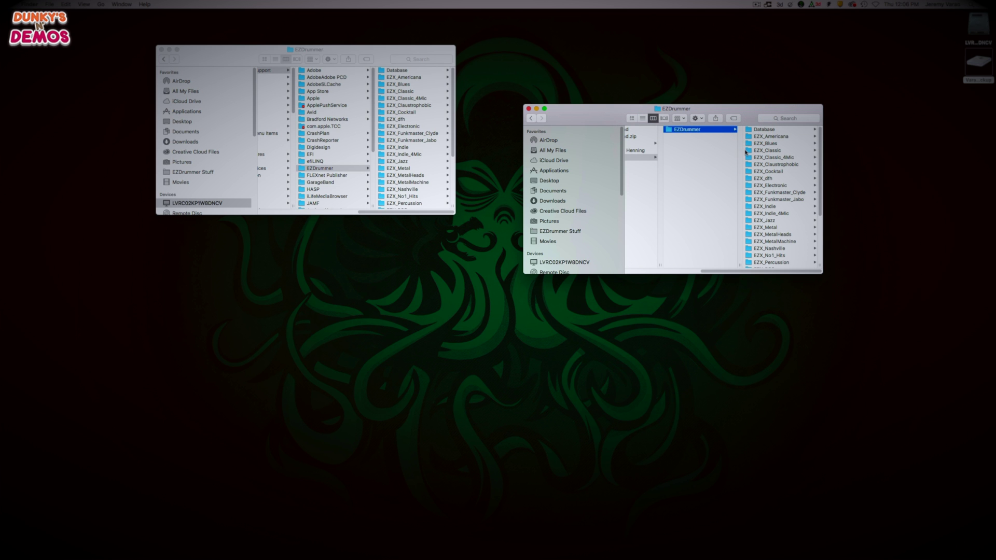
pyautogui.click(306, 170)
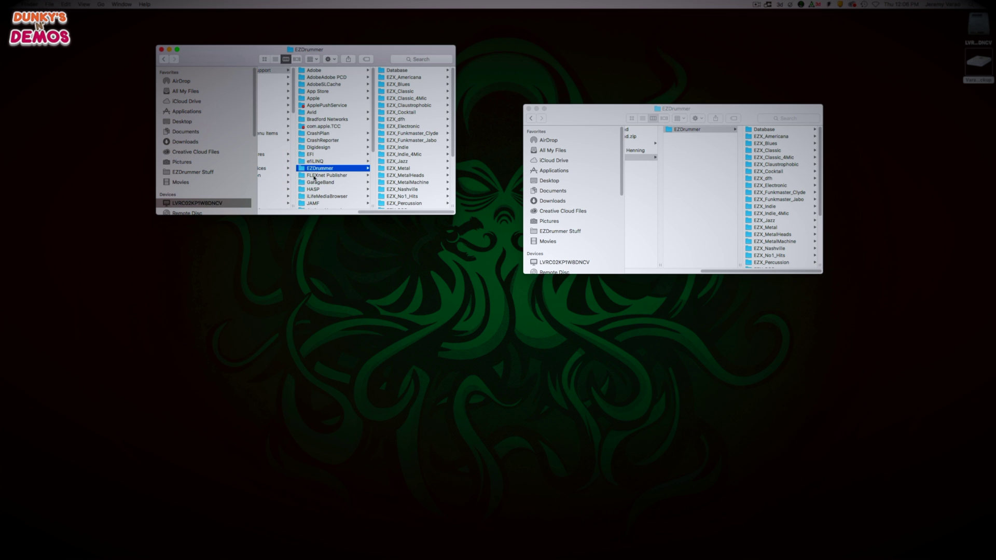
# Trash the original EZDrummer folder, entering the admin password again after the first rejection.
pyautogui.press('super+BackSpace')
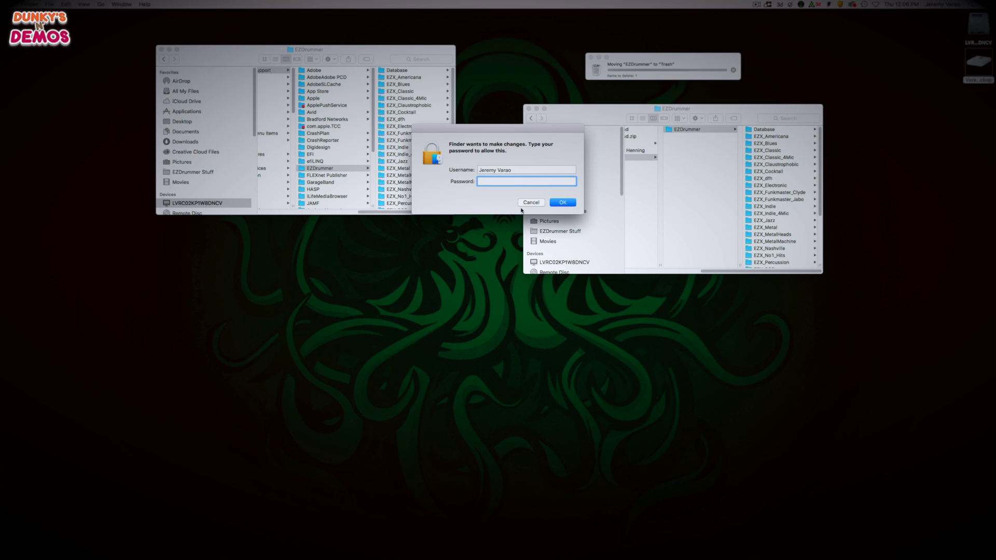
pyautogui.write('••••••••')
pyautogui.press('Return')
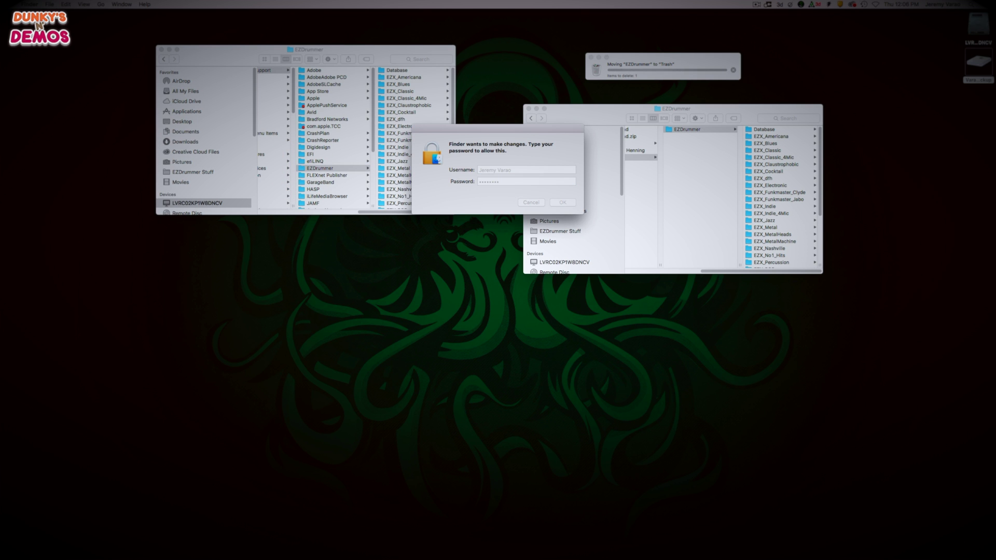
pyautogui.click(512, 184)
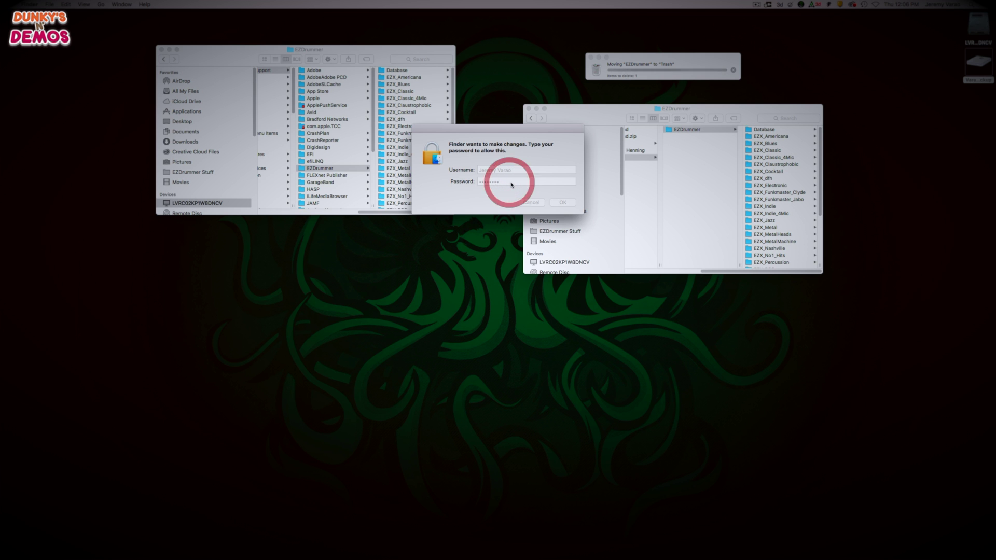
pyautogui.click(507, 189)
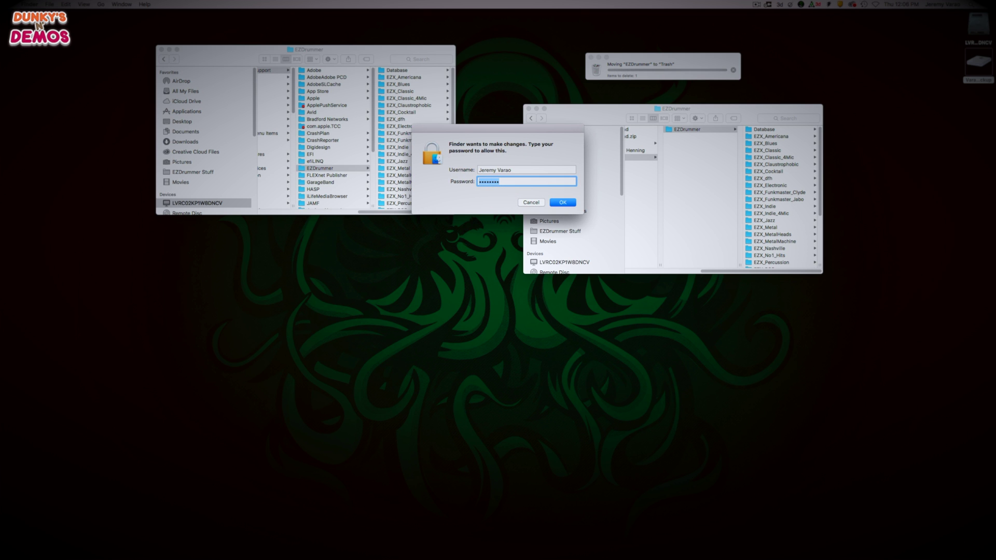
pyautogui.write('••••')
pyautogui.press('Return')
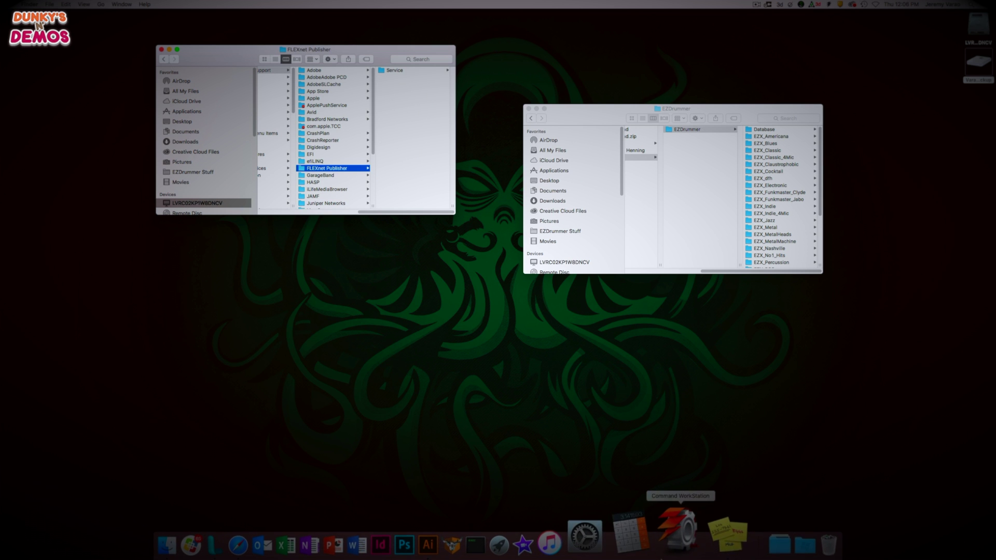
# Permanently empty the Trash and close the FLEXnet Publisher and EZDrummer Finder windows.
pyautogui.rightClick(779, 536)
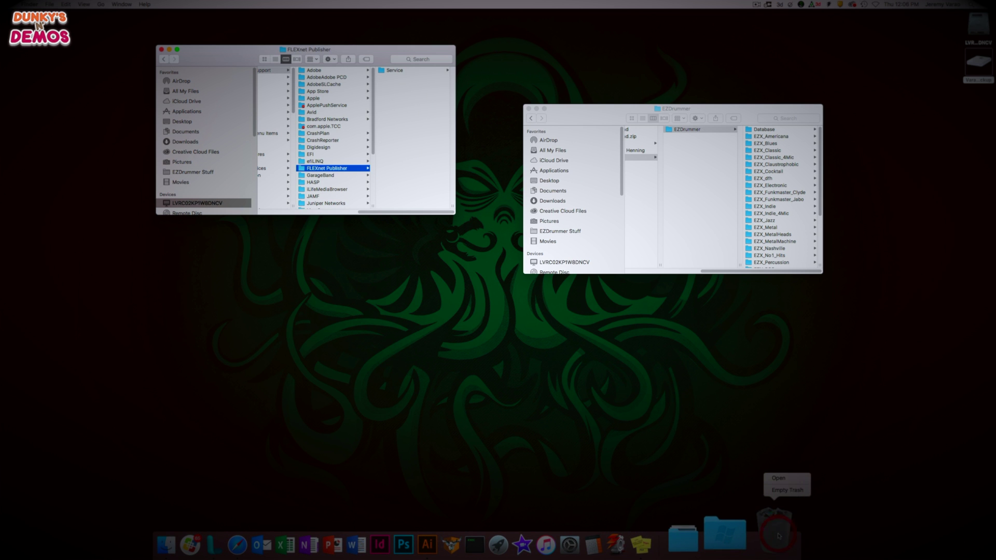
pyautogui.click(787, 490)
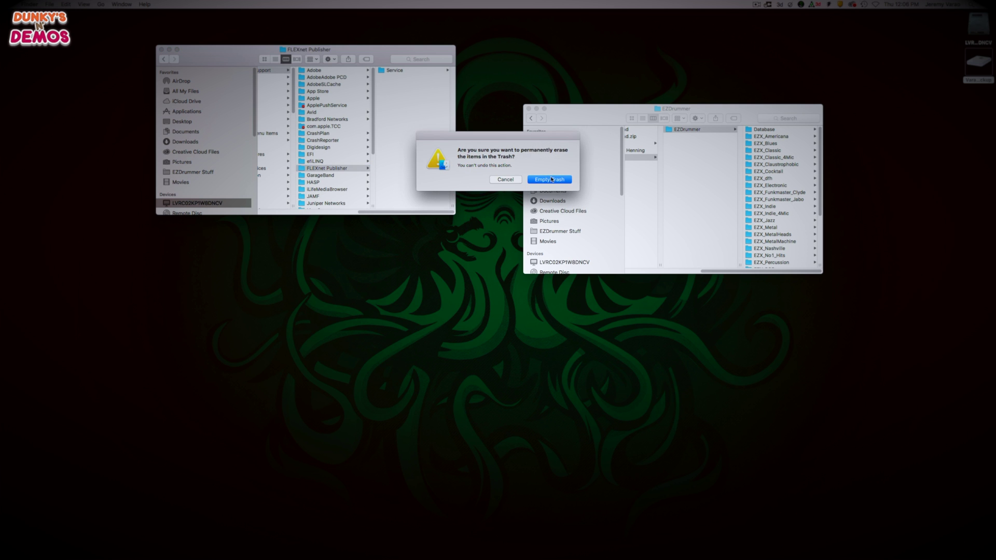
pyautogui.click(548, 180)
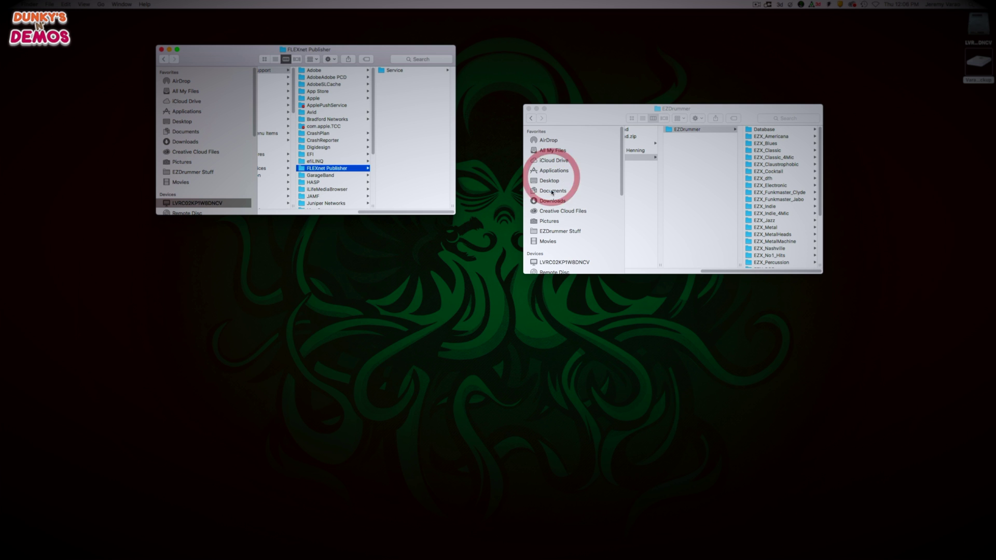
pyautogui.click(162, 52)
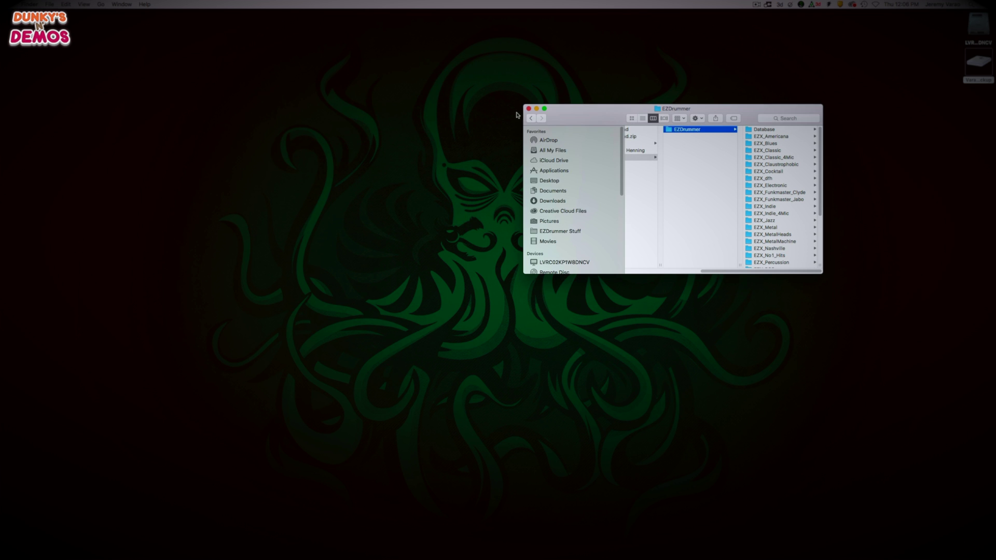
pyautogui.click(528, 109)
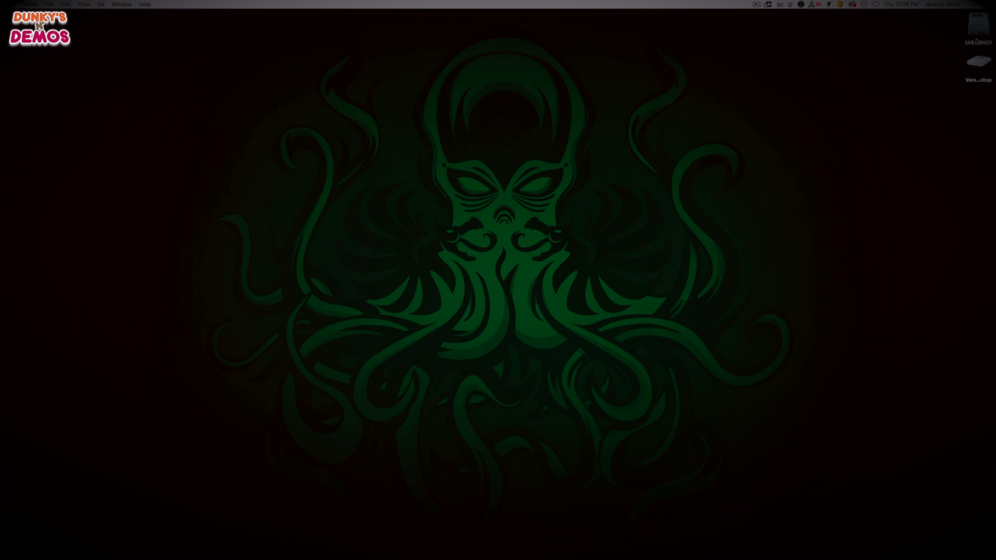
pyautogui.press('super+Tab')
pyautogui.click(498, 282)
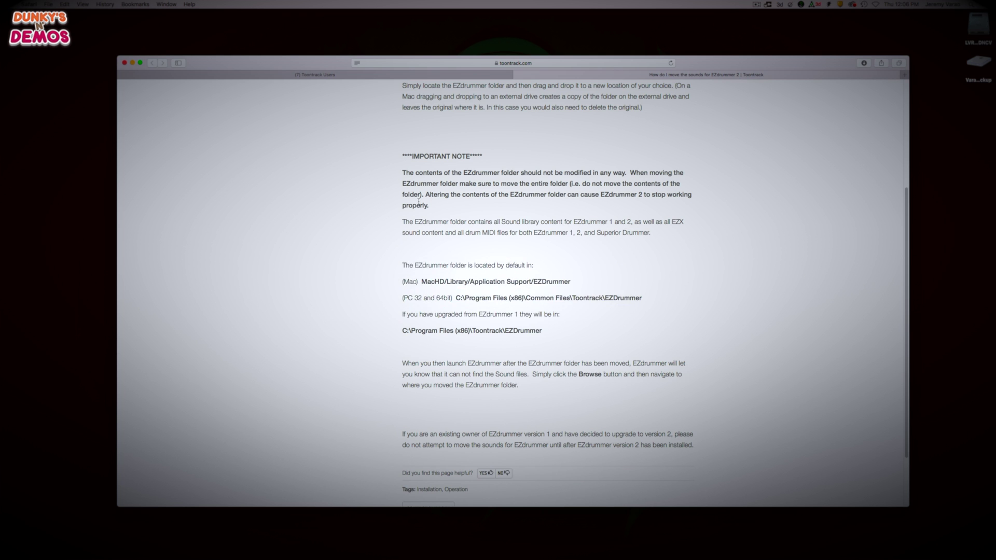
pyautogui.scroll(-3, 471, 265)
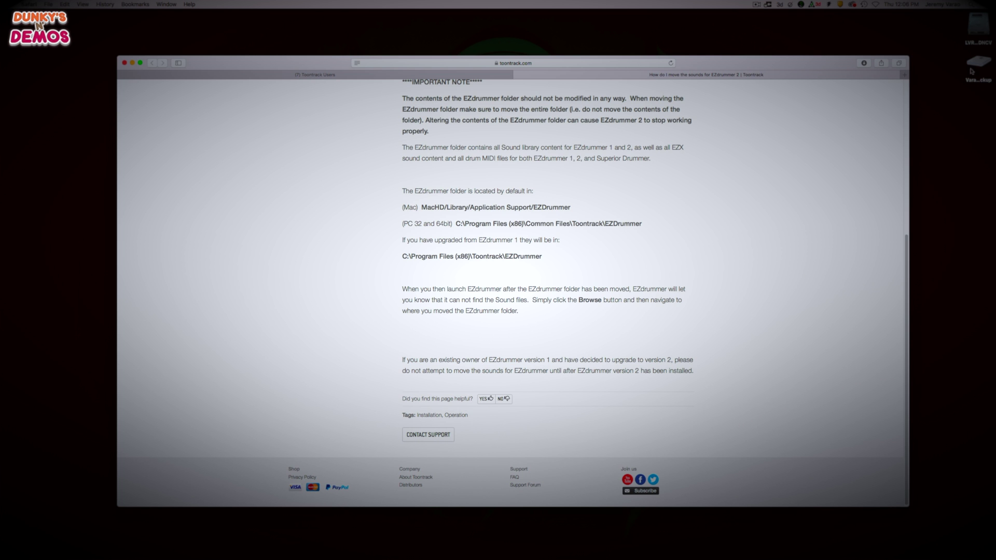
pyautogui.press('super+q')
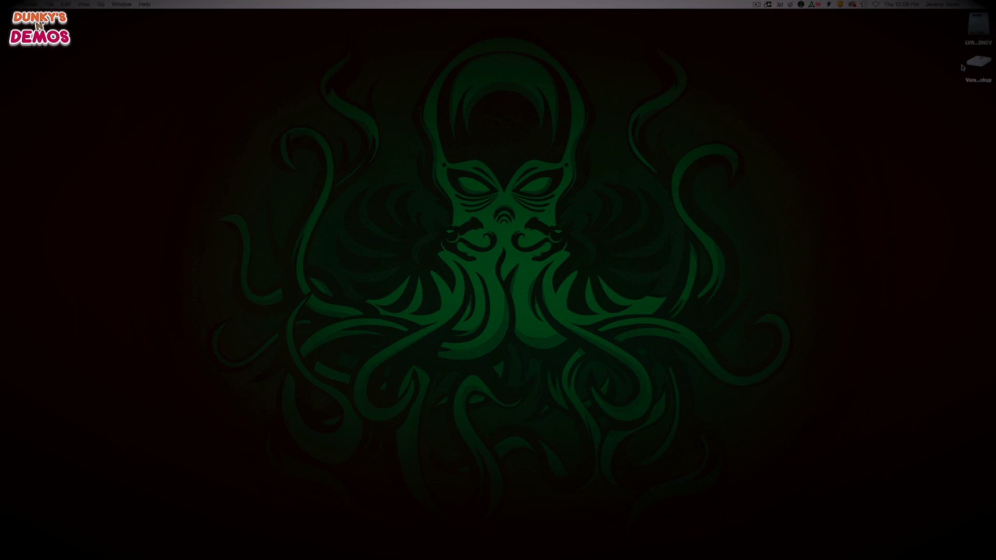
# Launch EZdrummer from Applications > Toontrack on the internal drive and move its window left.
pyautogui.press('super+o')
pyautogui.press('Right')
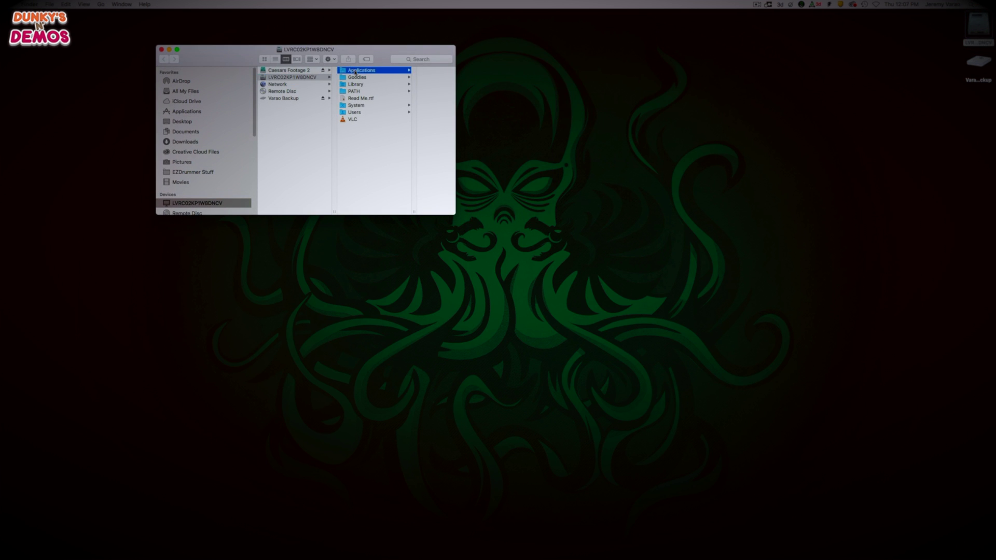
pyautogui.scroll(-10, 420, 142)
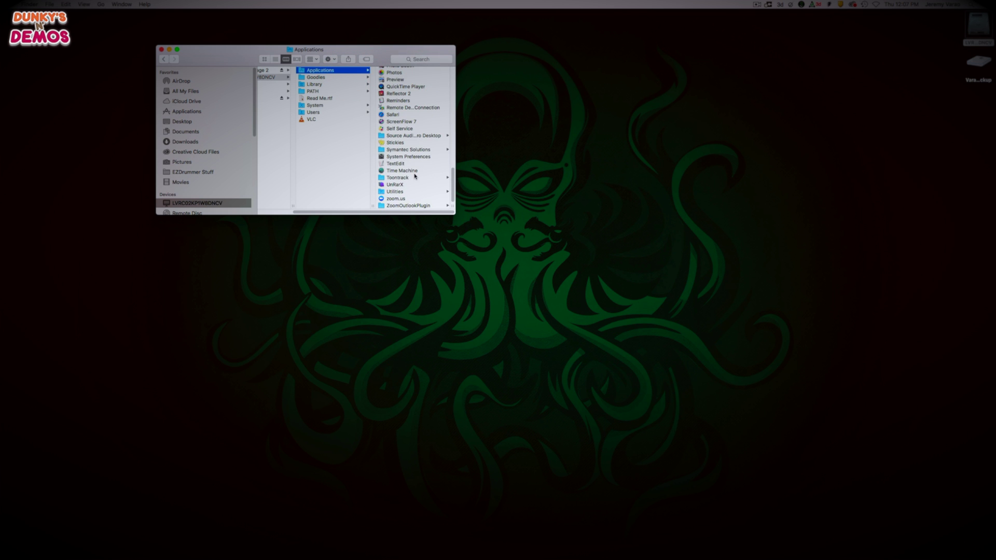
pyautogui.click(414, 177)
pyautogui.click(401, 78)
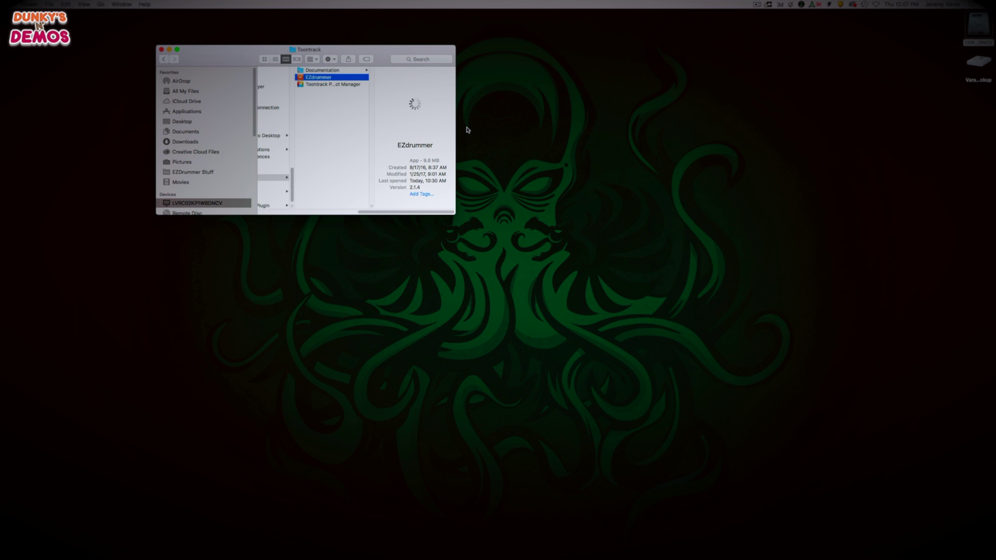
pyautogui.press('super+o')
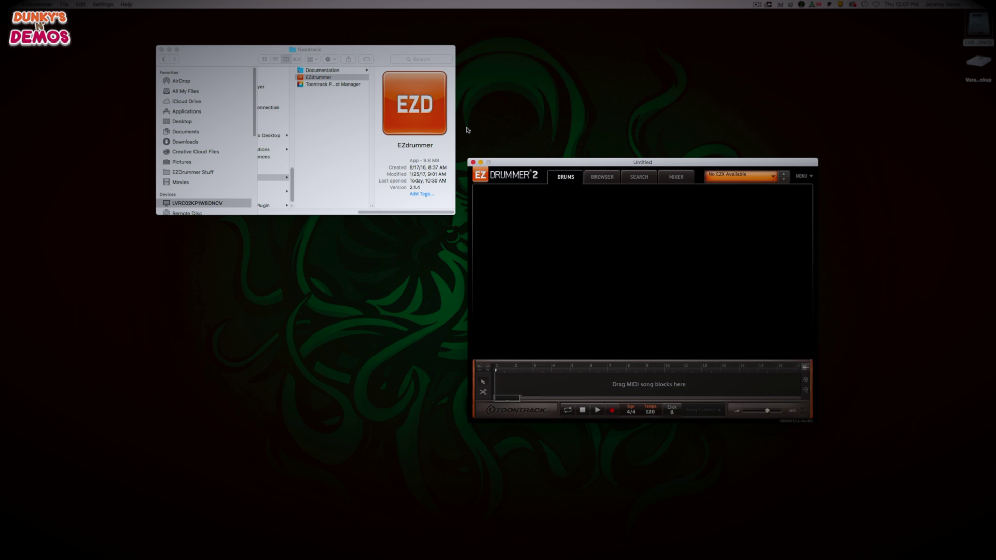
pyautogui.moveTo(554, 164); pyautogui.dragTo(414, 145)
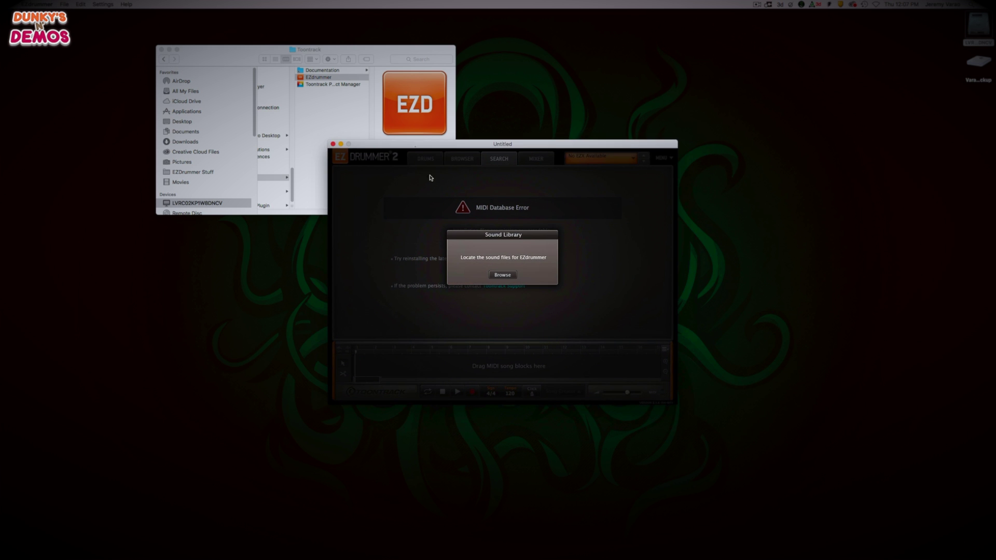
# Point EZdrummer's sound library to Varao Backup > Recording > Toontrack > EZDrummer.
pyautogui.click(503, 275)
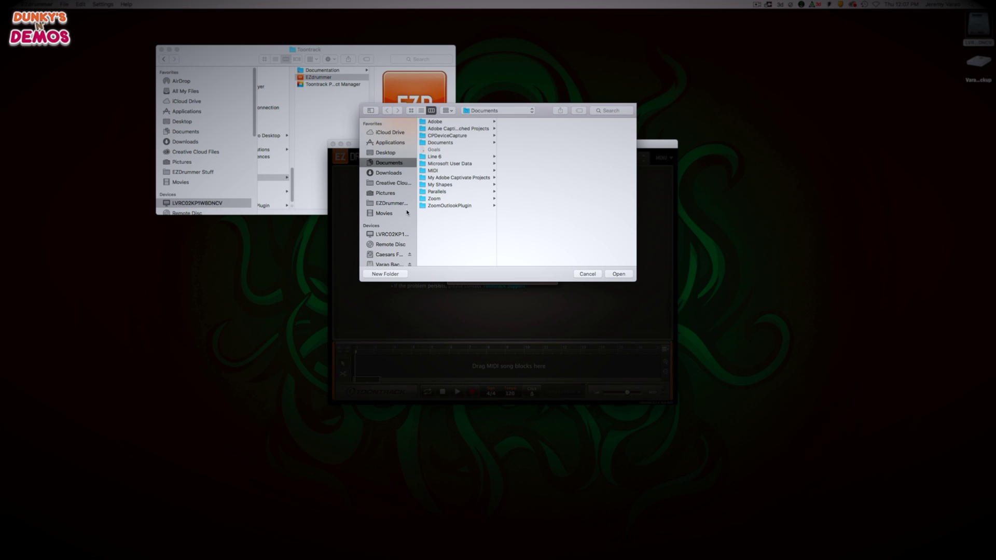
pyautogui.scroll(-2, 400, 238)
pyautogui.click(386, 230)
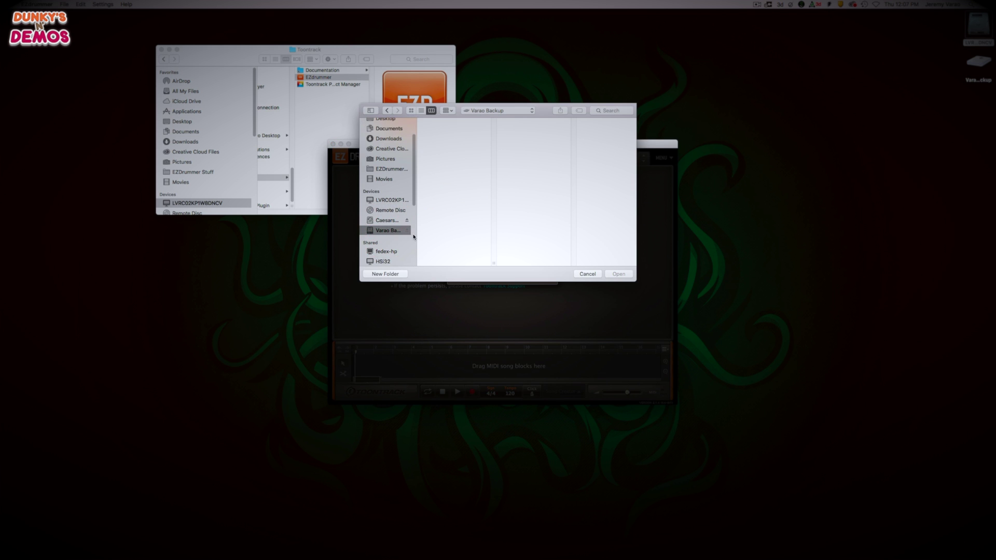
pyautogui.click(439, 221)
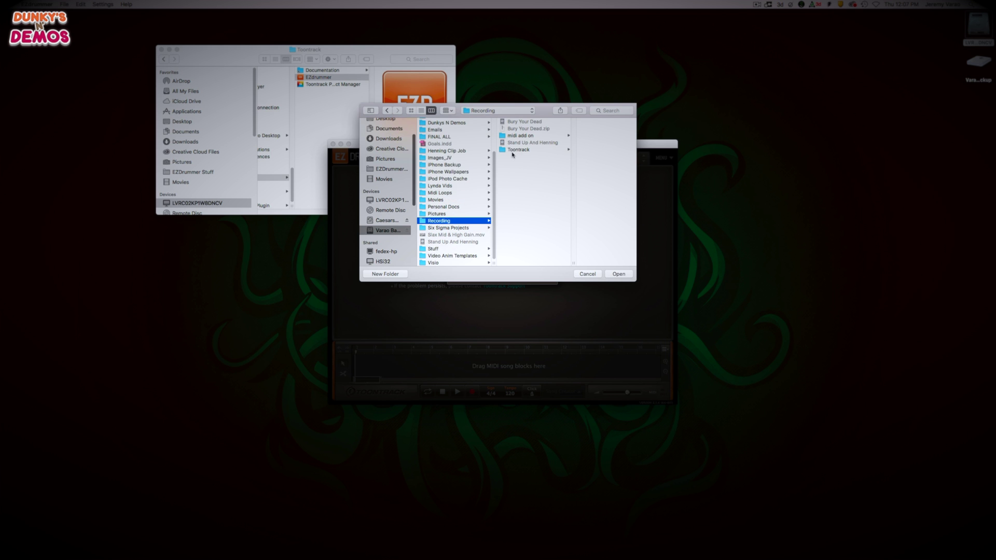
pyautogui.click(512, 151)
pyautogui.click(563, 122)
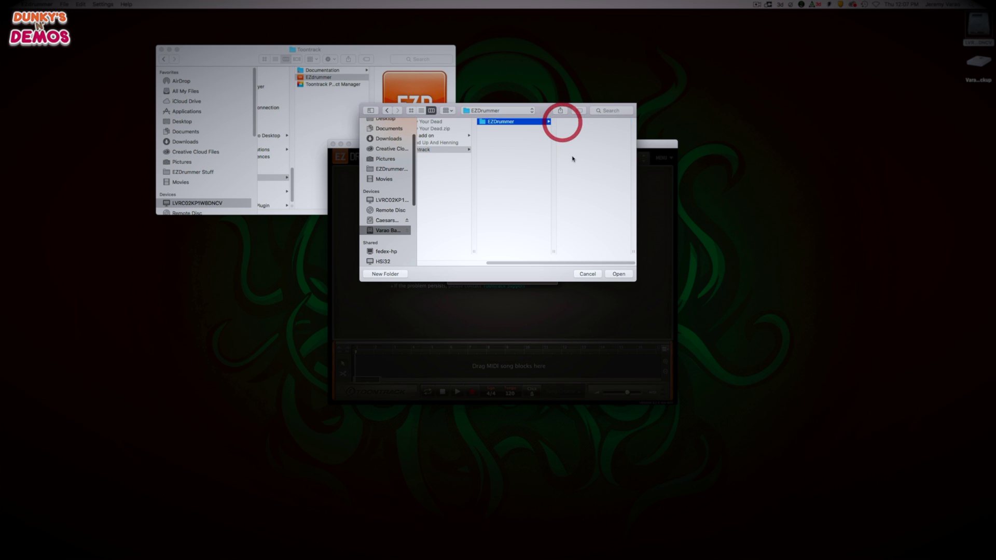
pyautogui.click(615, 274)
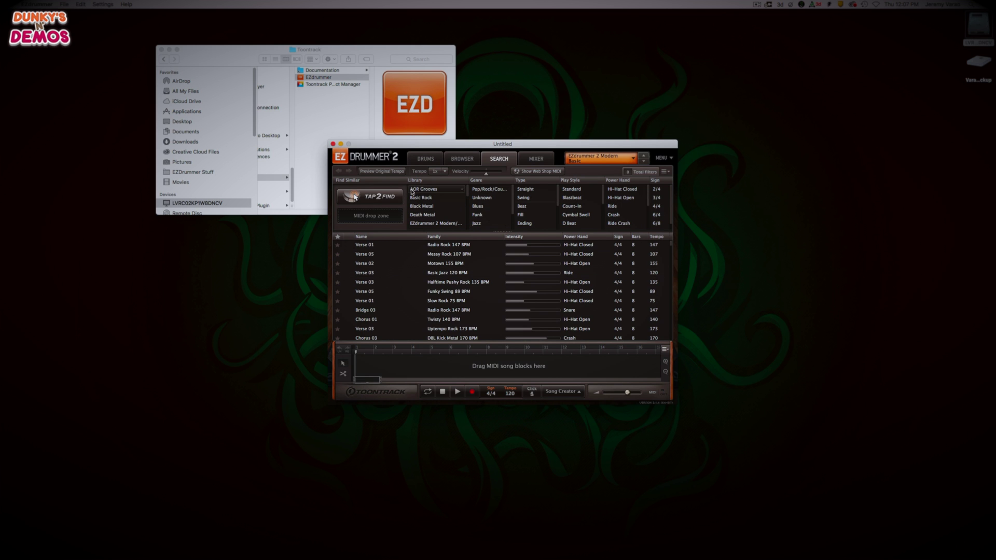
# Load the Death Metal Straight 4/4 Intro Variation 01 groove, then return to the drum kit.
pyautogui.click(428, 161)
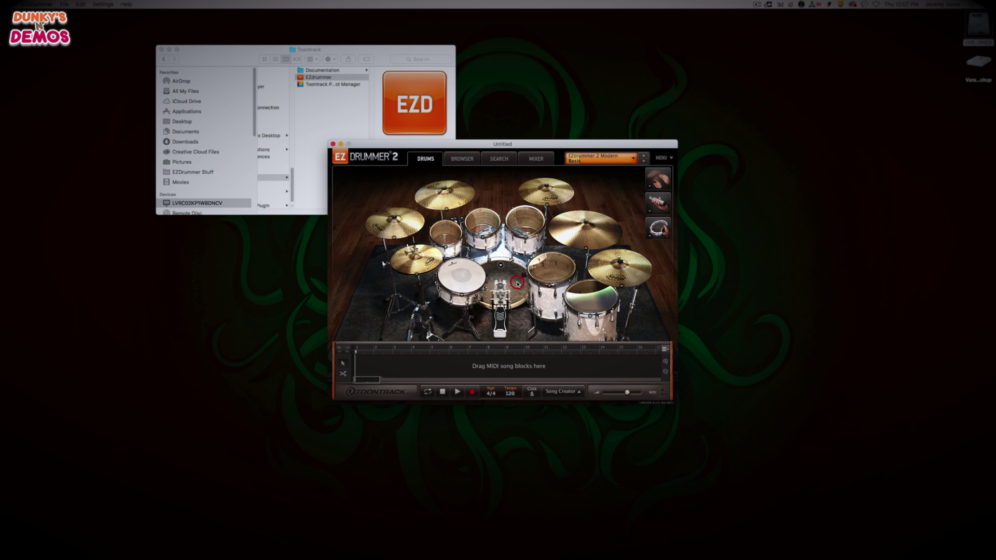
pyautogui.click(463, 159)
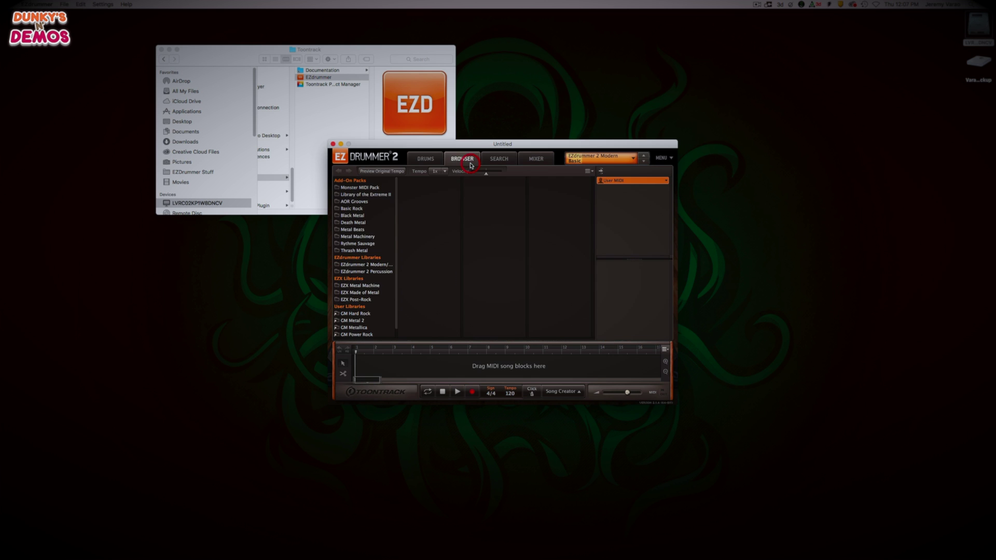
pyautogui.click(357, 223)
pyautogui.click(421, 208)
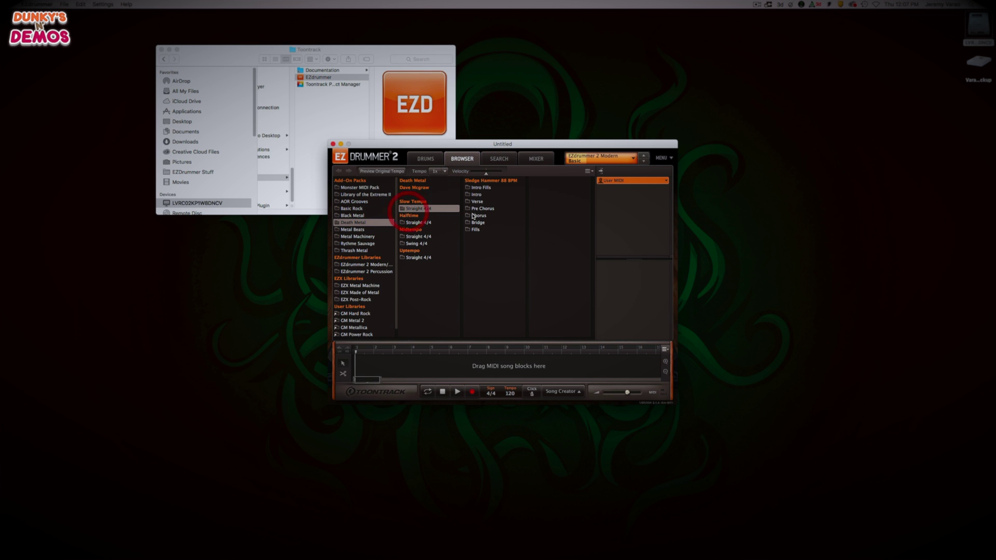
pyautogui.click(476, 194)
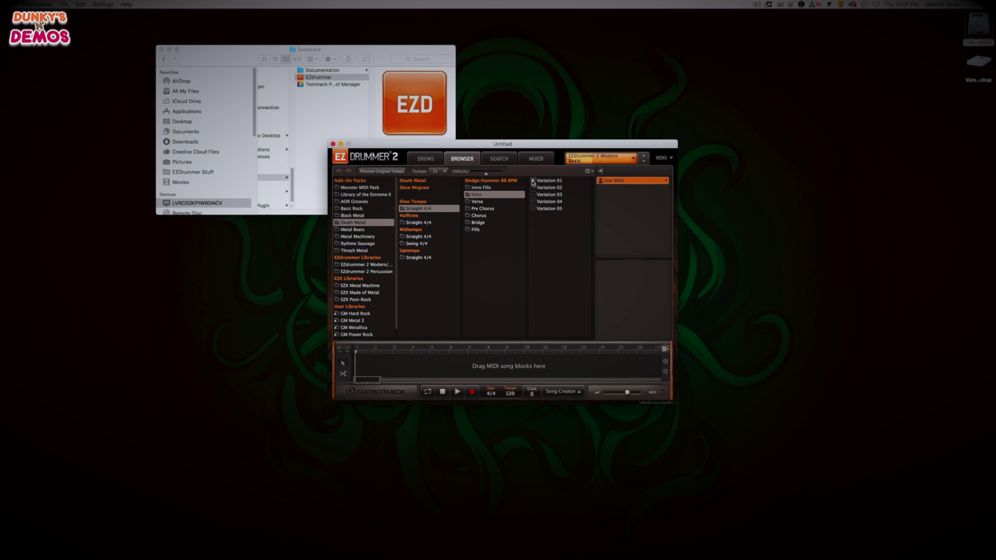
pyautogui.click(532, 182)
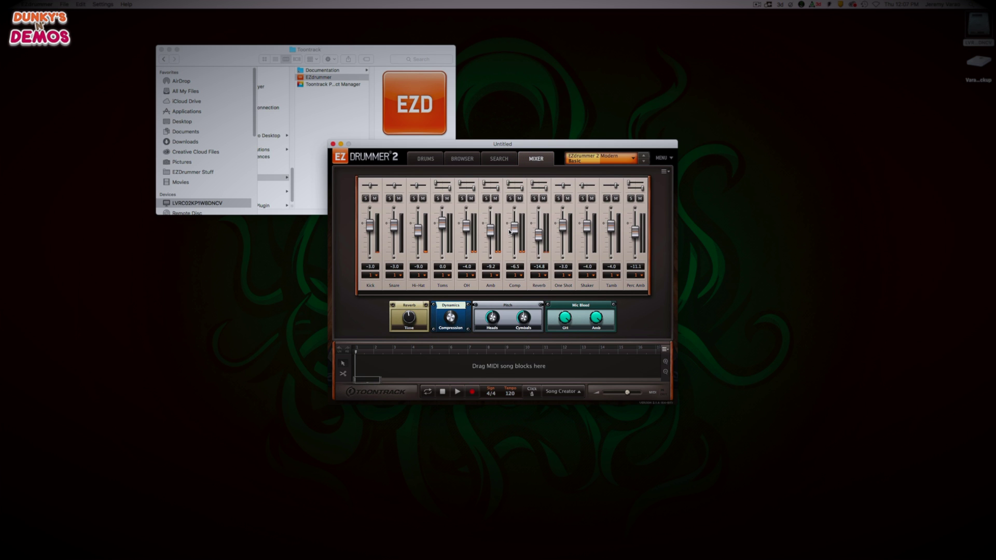
pyautogui.click(431, 160)
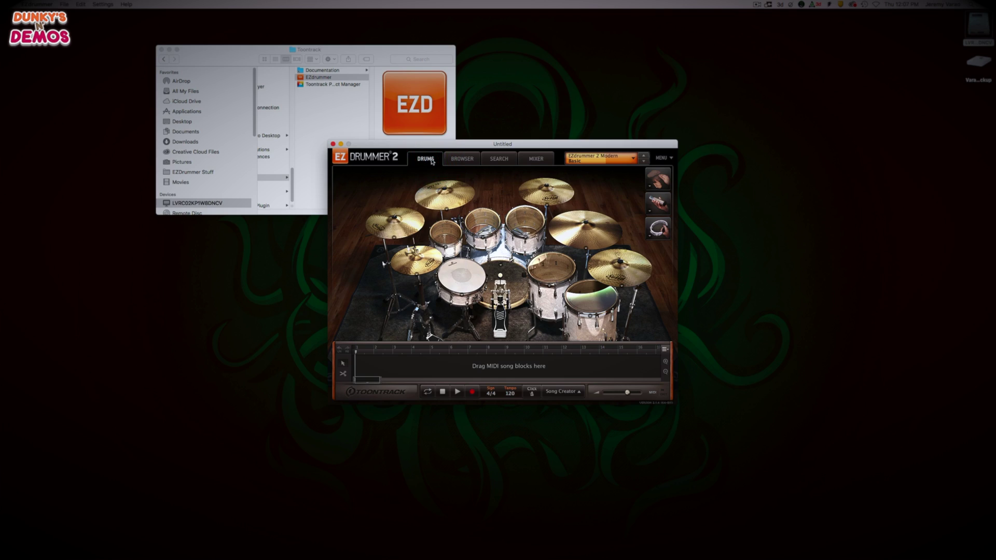